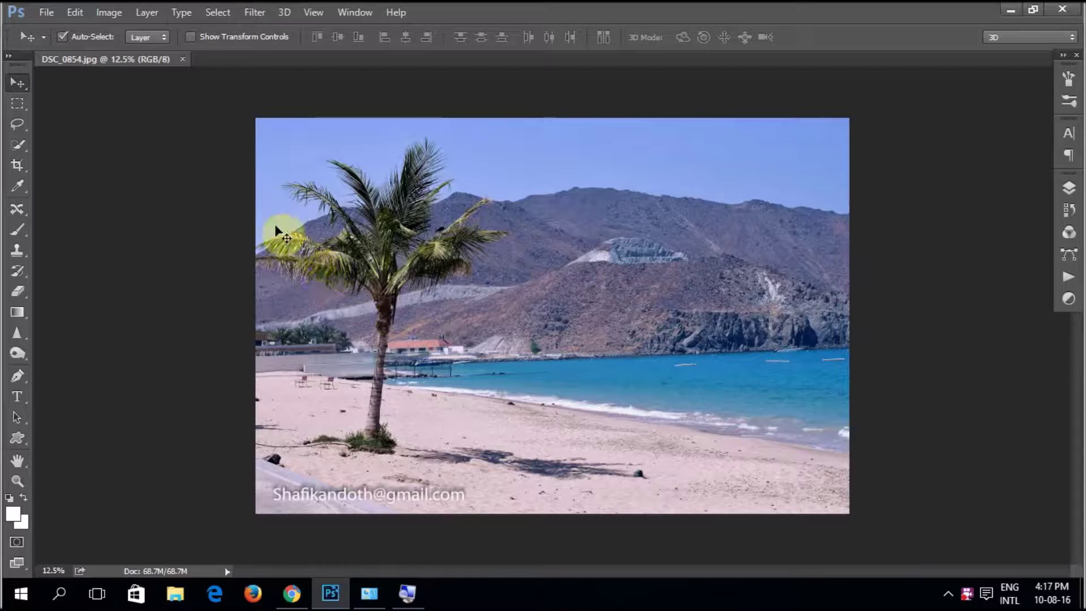
- Show the File › Export submenu with Zoomify for the open beach photo
left_click(43, 21)
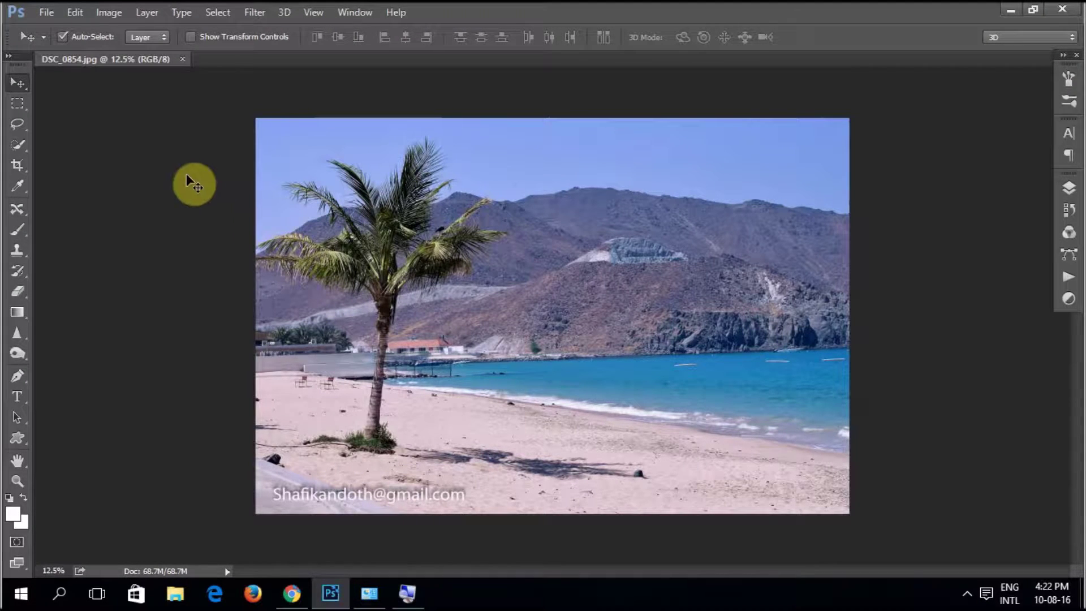
left_click(45, 14)
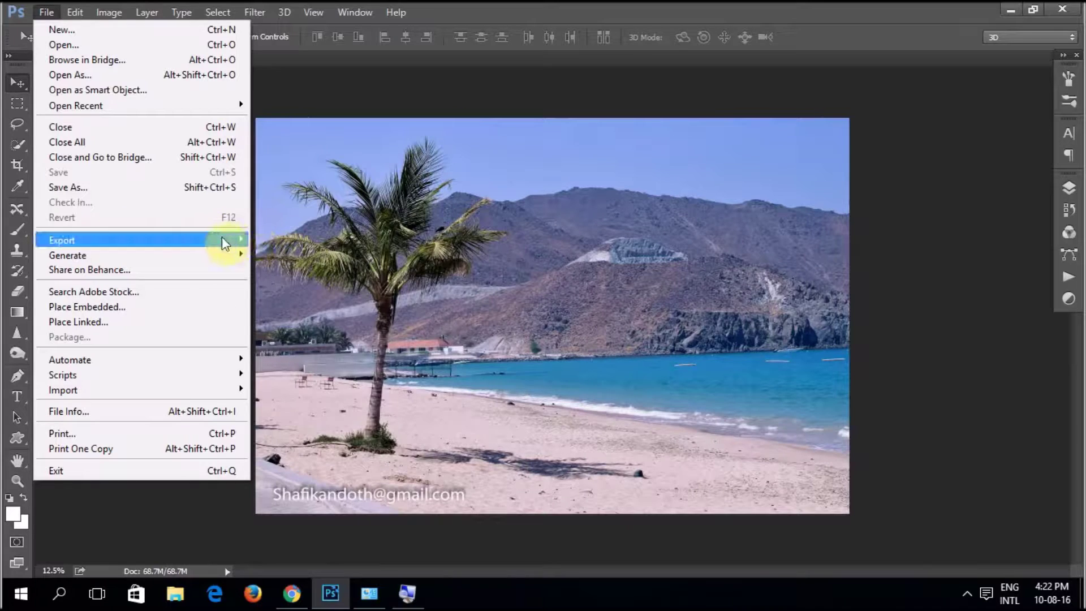
mouse_move(62, 239)
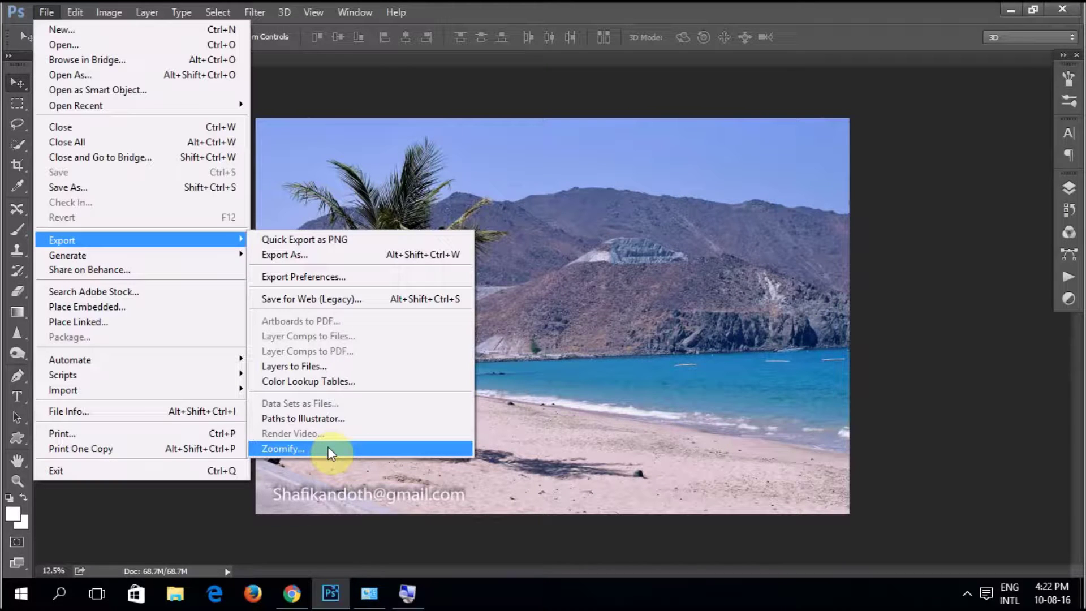
- Start a Zoomify export and keep the Zoomify Viewer (Black Background) template
left_click(331, 449)
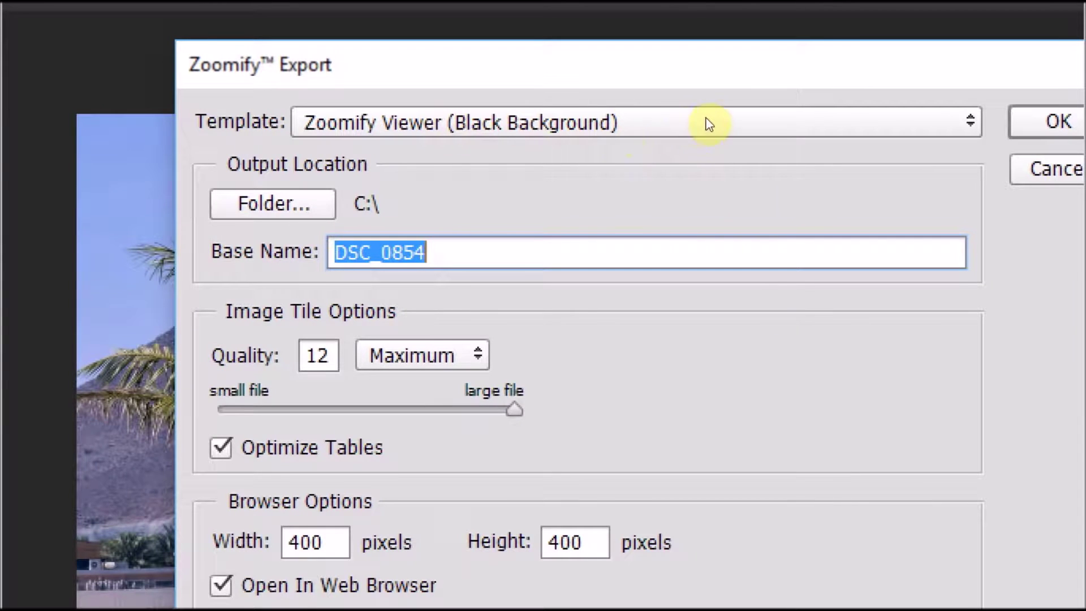
left_click(678, 122)
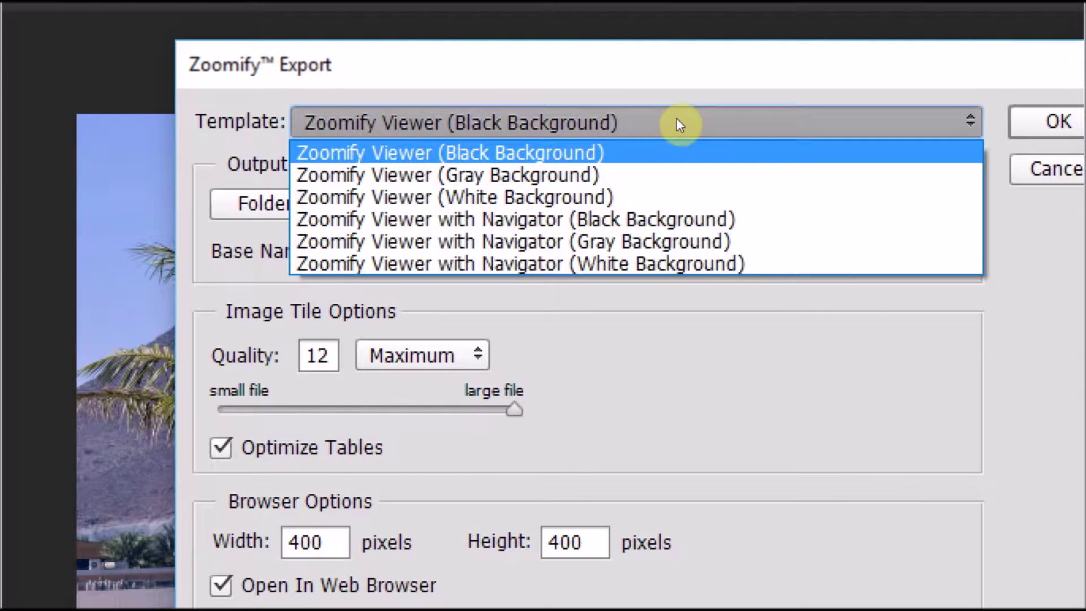
left_click(679, 123)
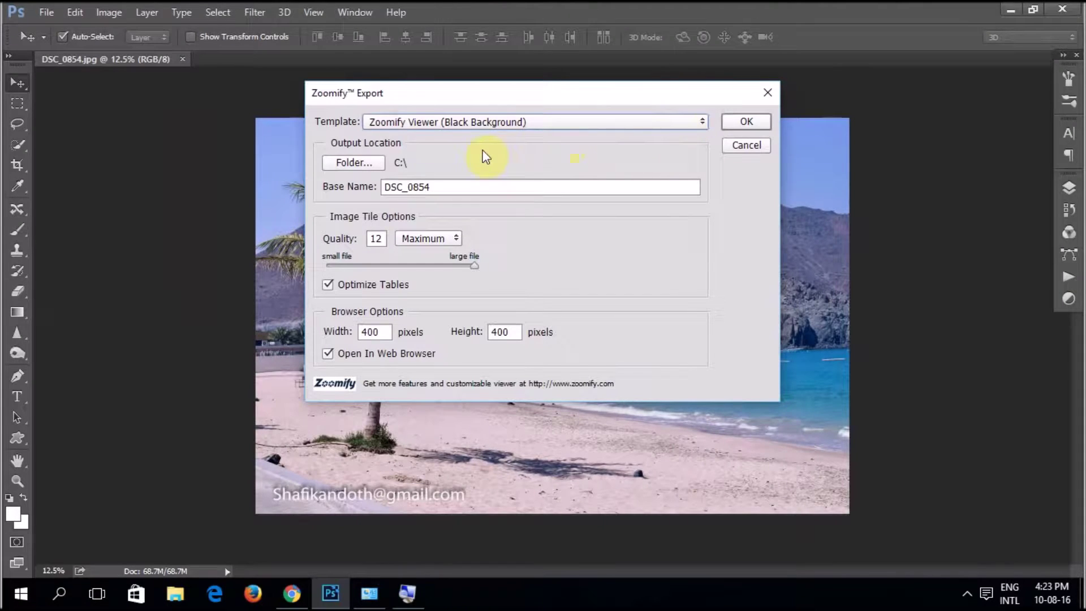
- Set the Zoomify output folder to Web on the Desktop
left_click(354, 163)
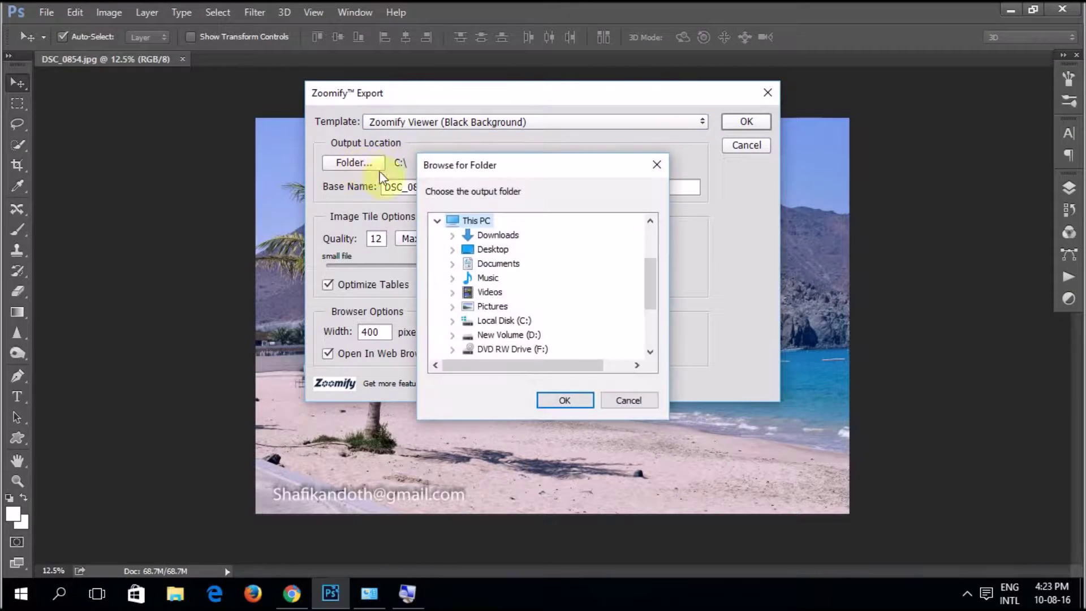
left_click(452, 249)
left_click(499, 337)
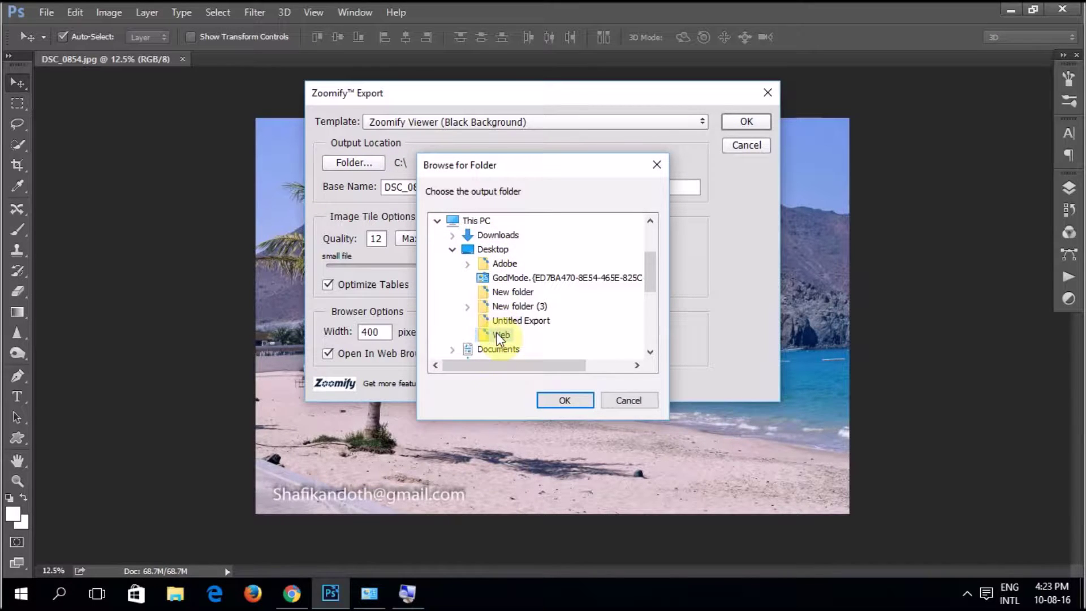
left_click(565, 400)
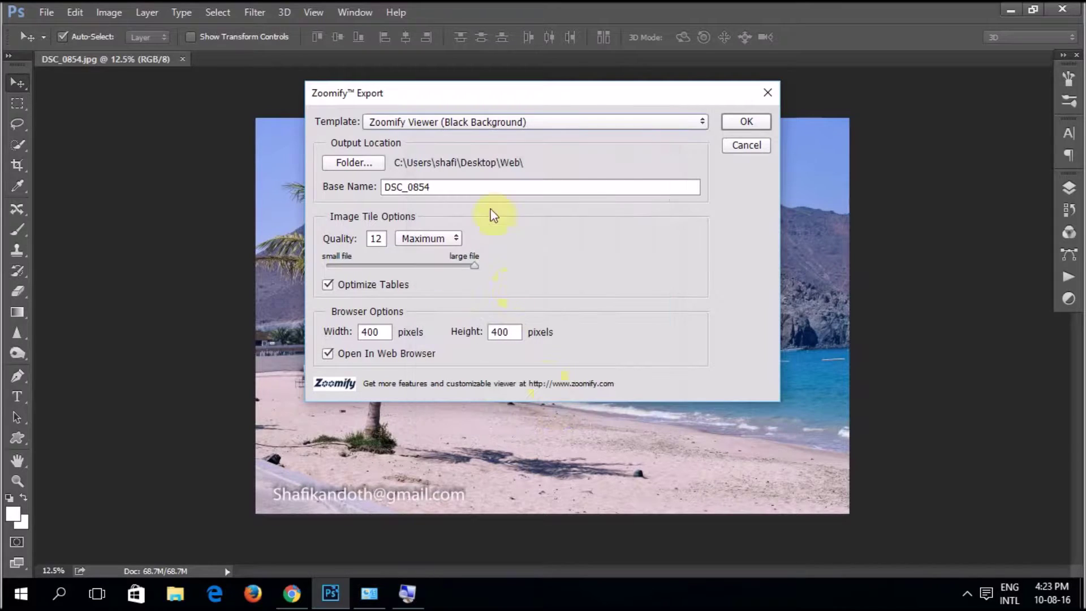
- Name the export TEST with a 600 × 600 pixel viewer and run it
left_click(447, 184)
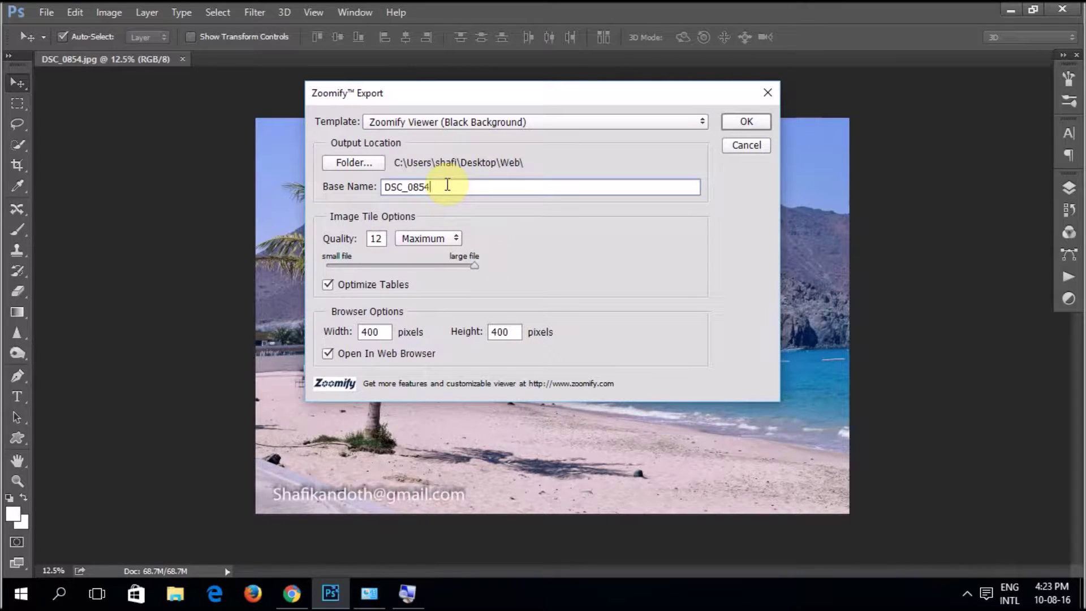
key("BackSpace")
key("BackSpace")
key("BackSpace")
key("BackSpace")
key("BackSpace")
key("BackSpace")
type("TEST")
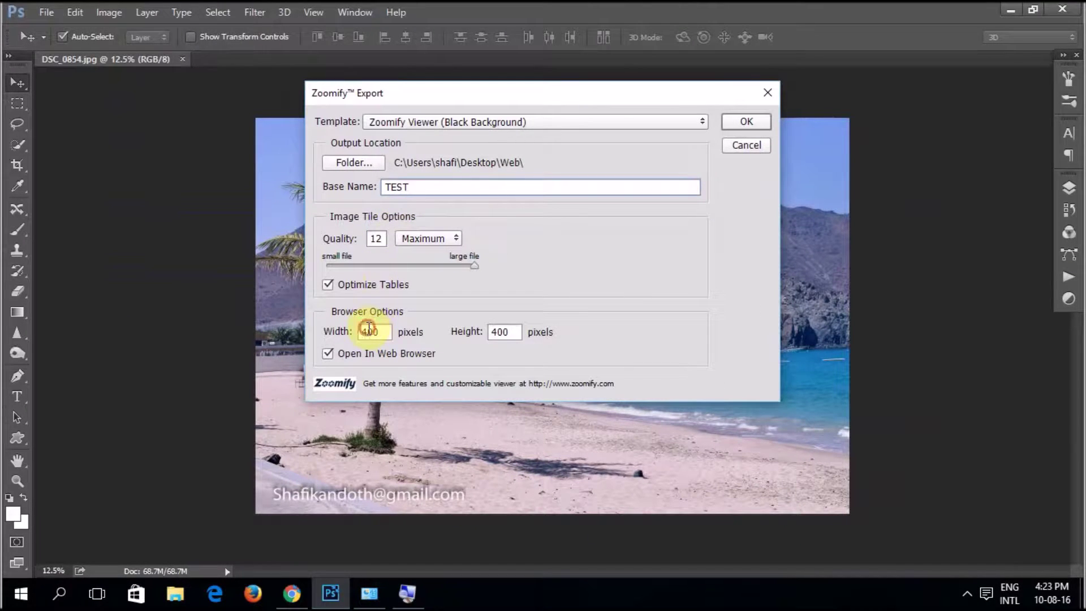
left_click(368, 330)
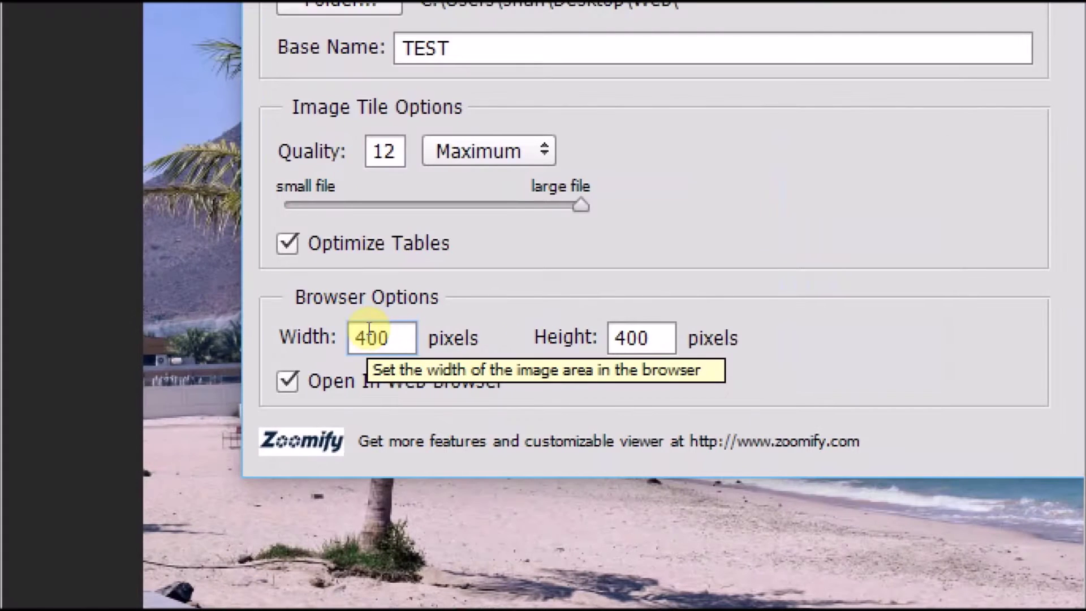
key("BackSpace")
type("6")
key("Tab")
type("600")
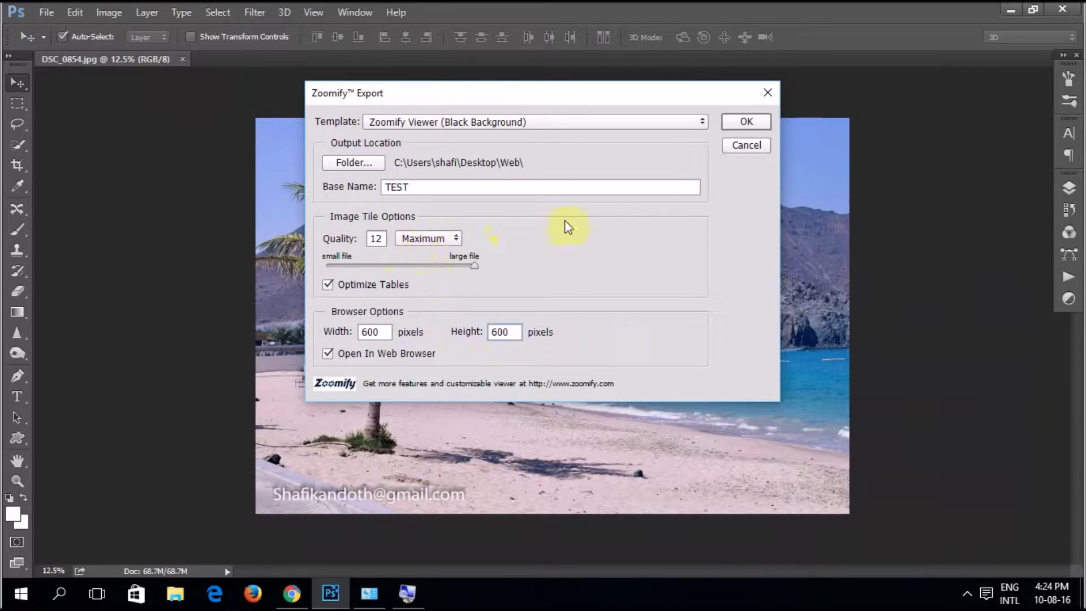
left_click(742, 123)
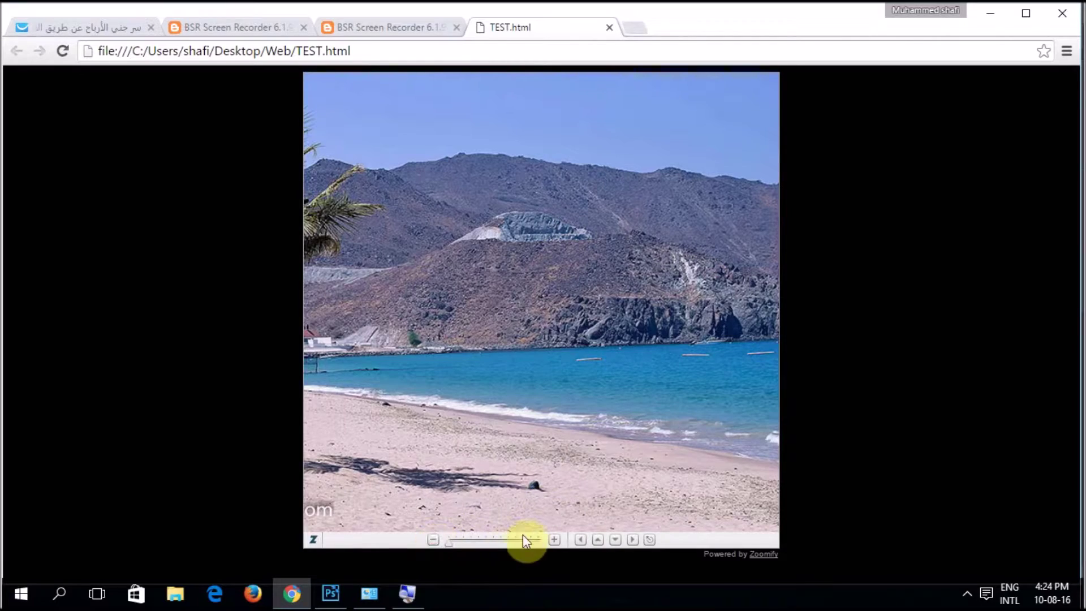
- Zoom the TEST.html viewer in and out, pan toward the palm tree, then close the tab
left_click(558, 544)
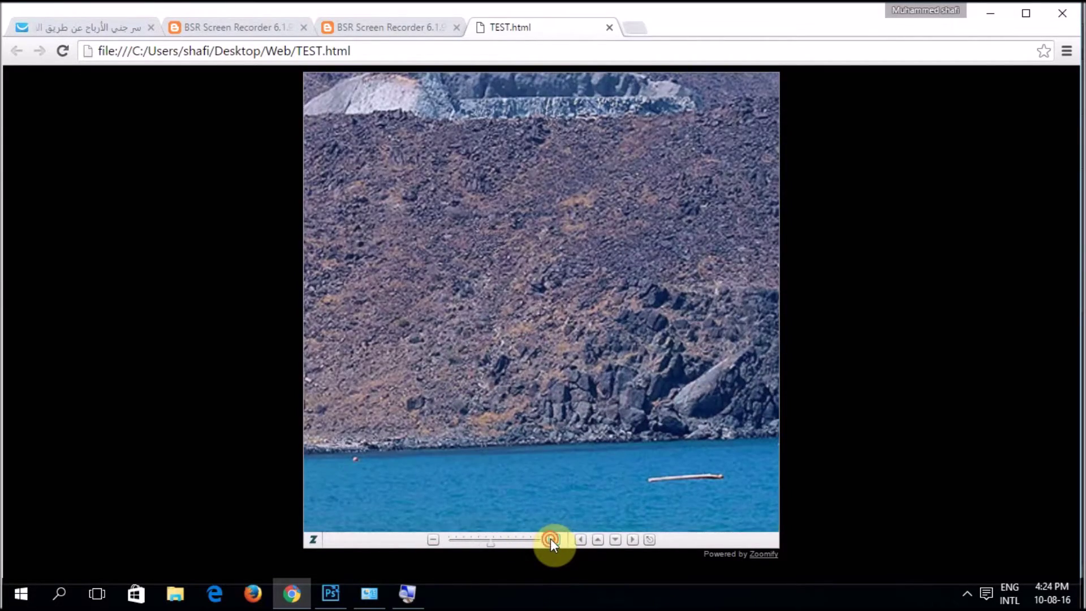
left_click(433, 540)
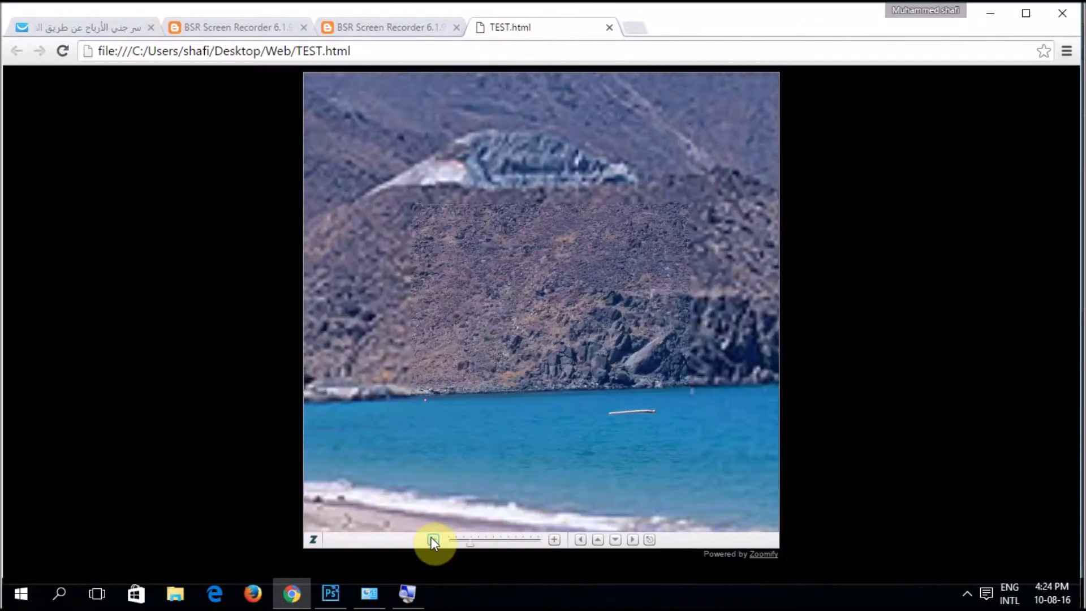
left_click_drag(524, 363, 674, 354)
mouse_move(515, 296)
left_mouse_down()
mouse_move(682, 295)
mouse_move(481, 272)
left_mouse_up()
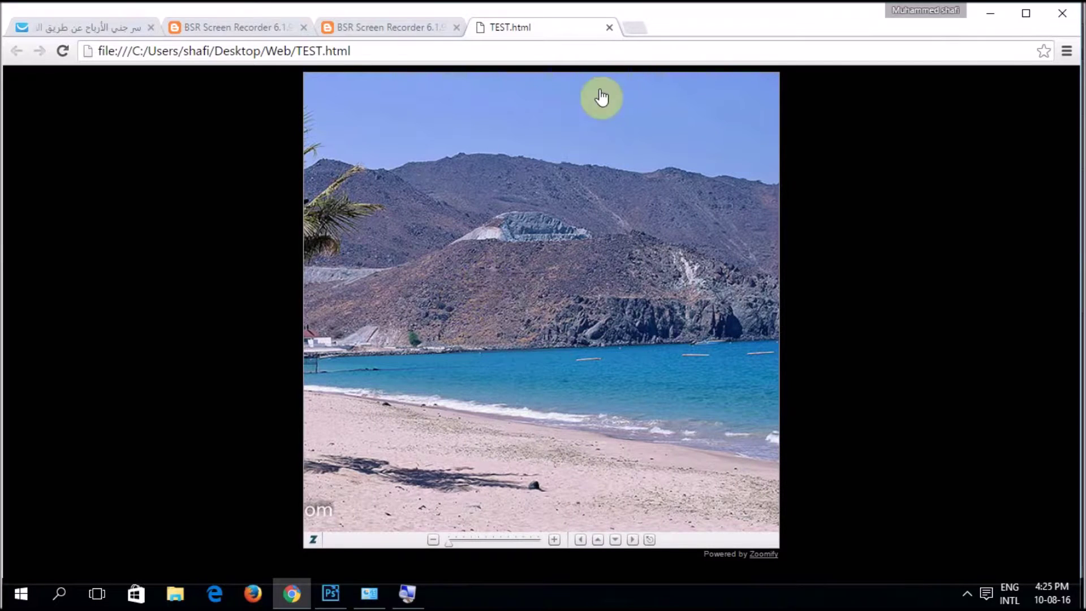
left_click(610, 26)
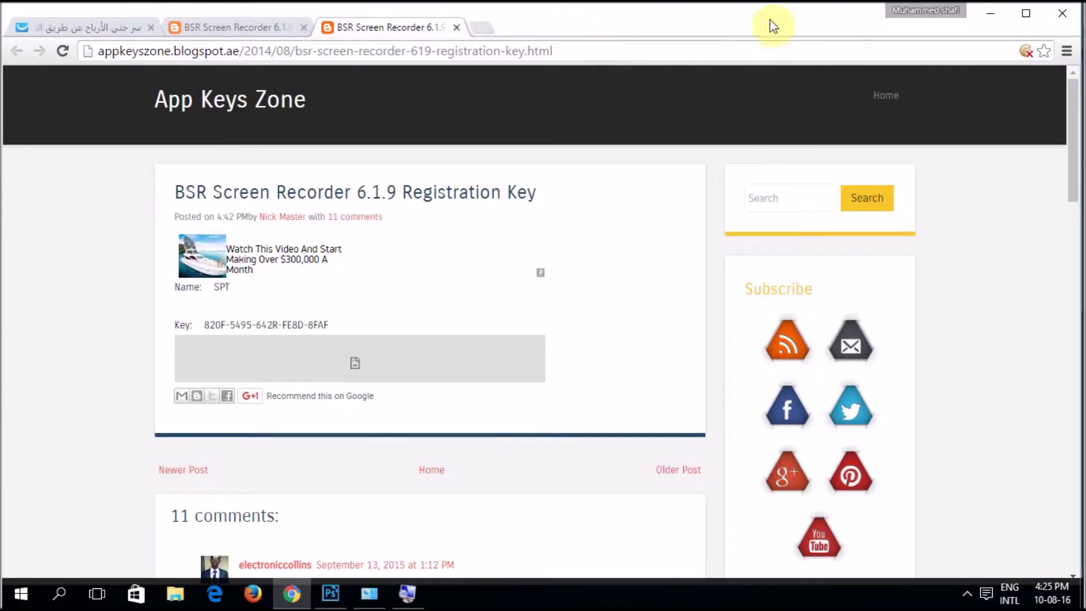
- Close the browser and reopen the Zoomify export settings in Photoshop
left_click(1064, 11)
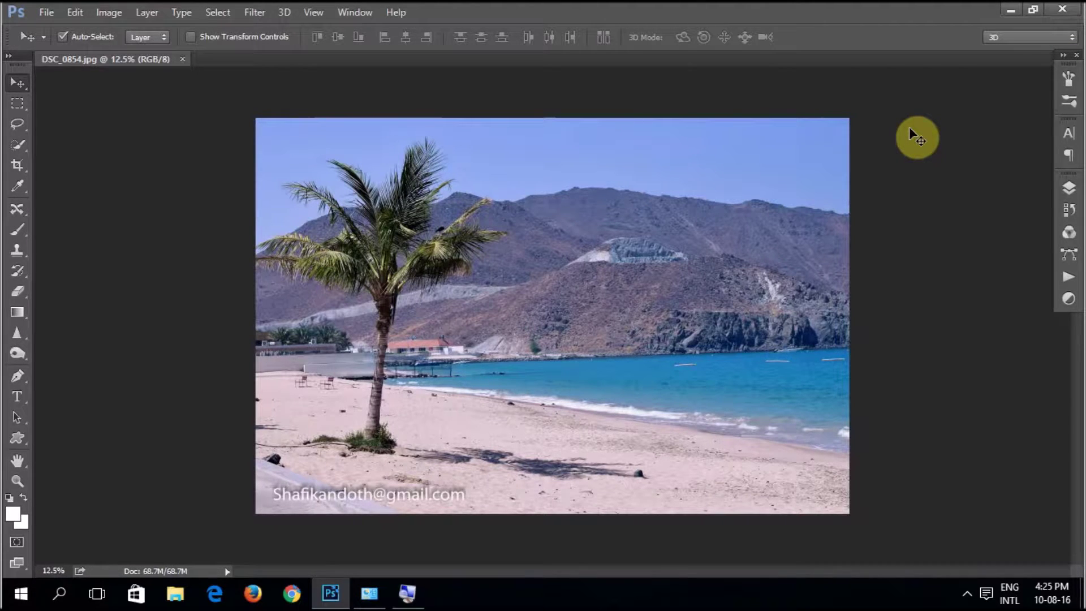
left_click(46, 12)
mouse_move(140, 239)
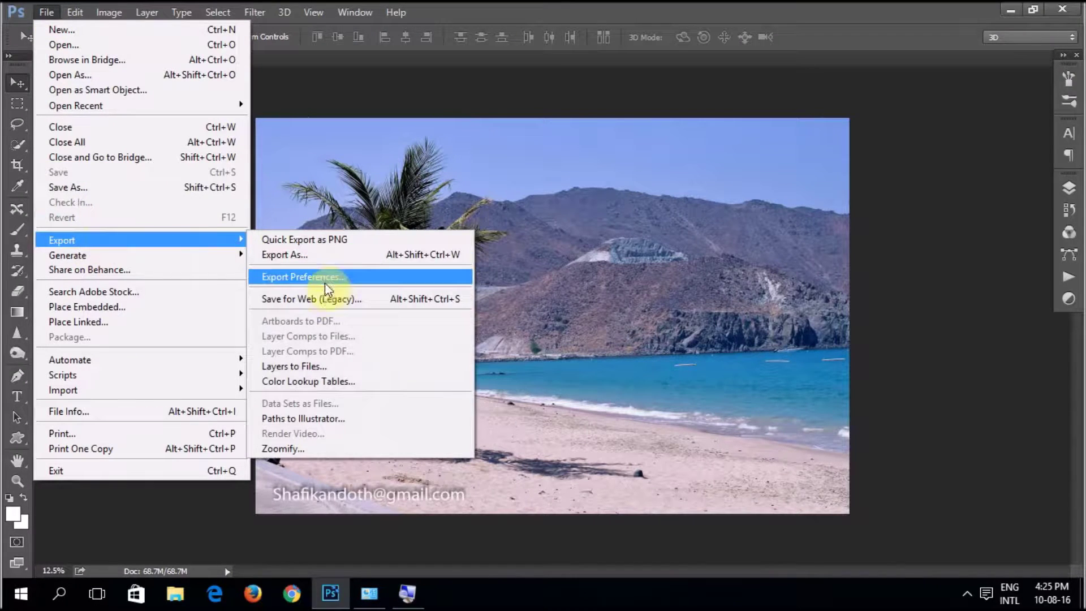
left_click(334, 450)
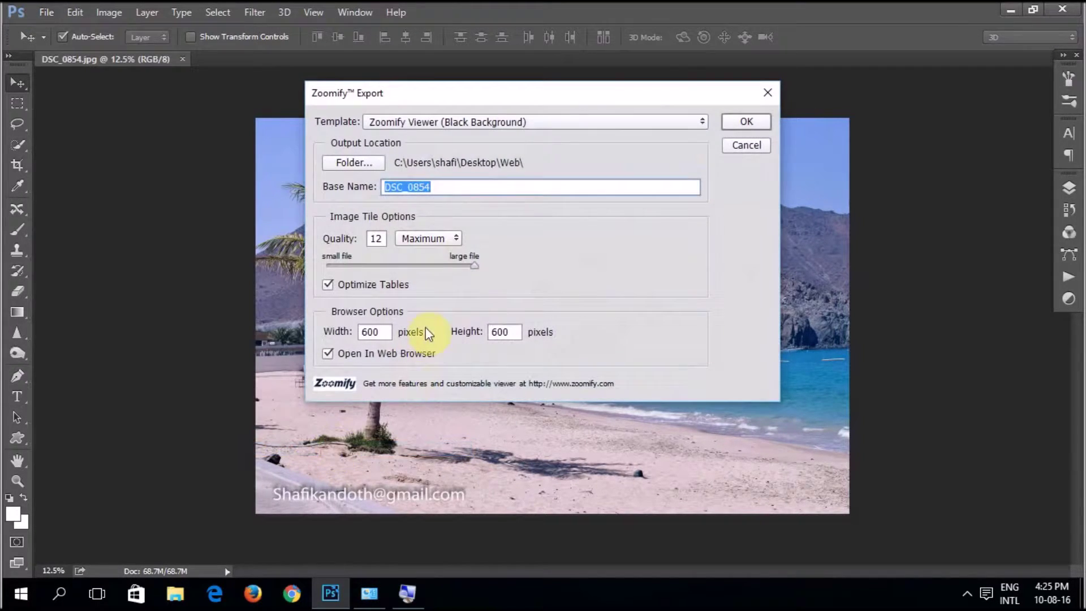
- Set the Zoomify viewer size to 600 × 400 pixels
left_click(369, 334)
double_click(369, 333)
type("400")
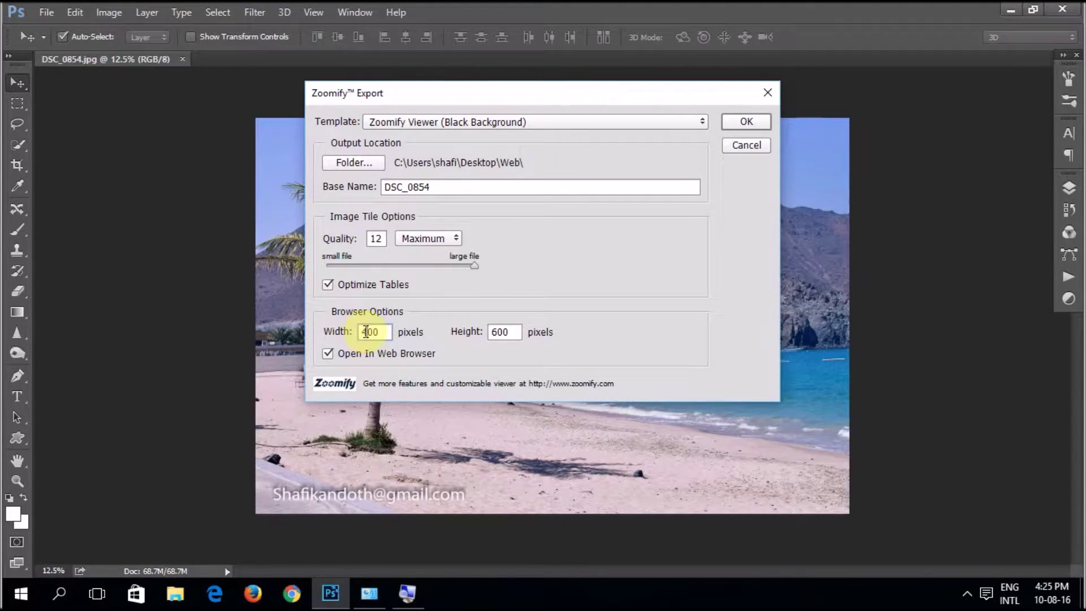
left_click(367, 333)
key("BackSpace")
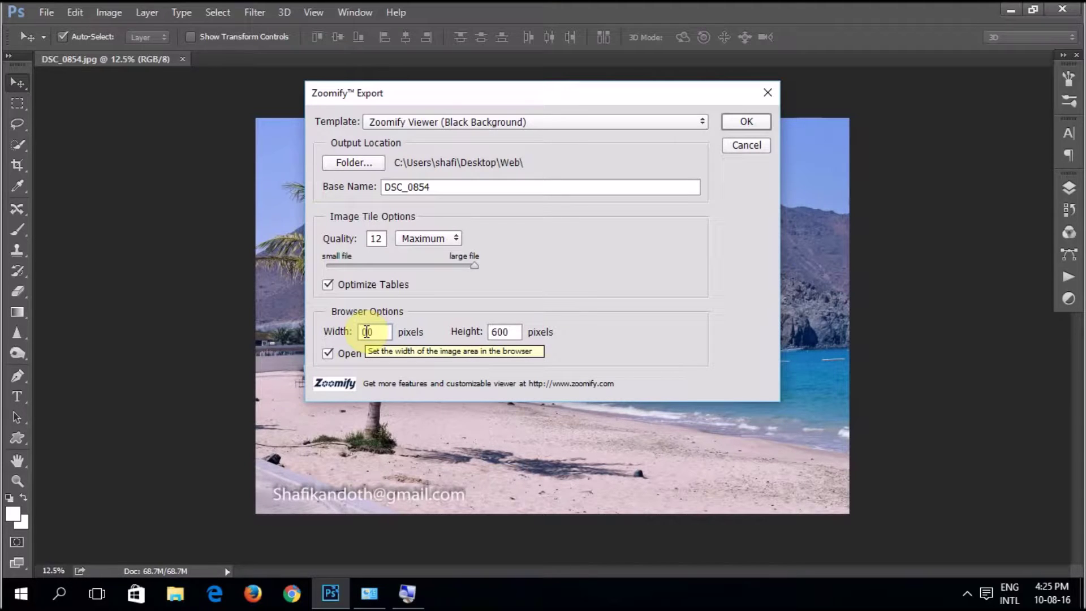
type("6")
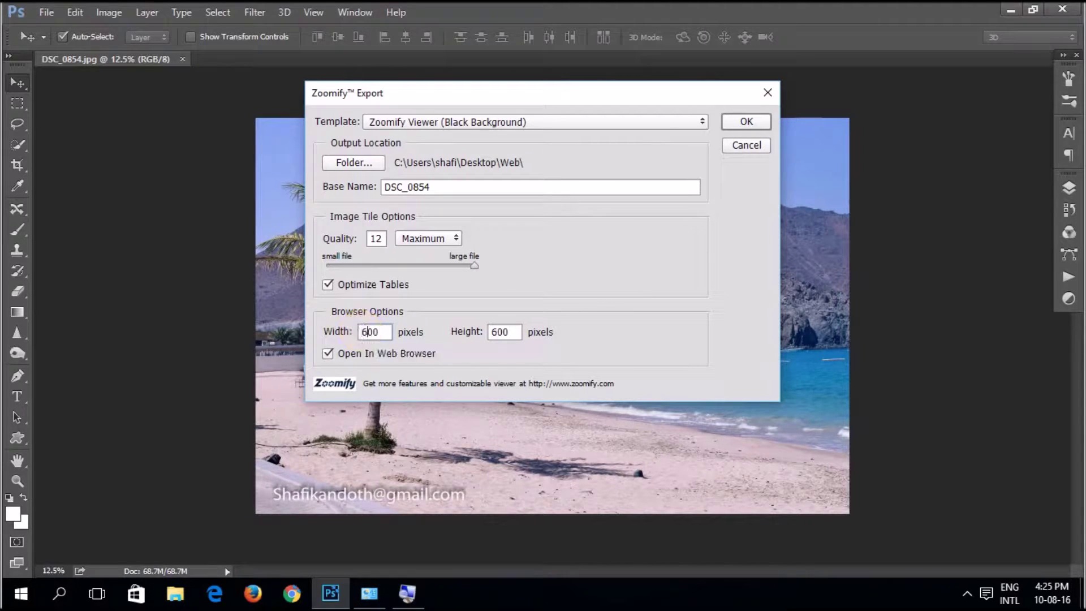
left_click(498, 332)
key("BackSpace")
type("4")
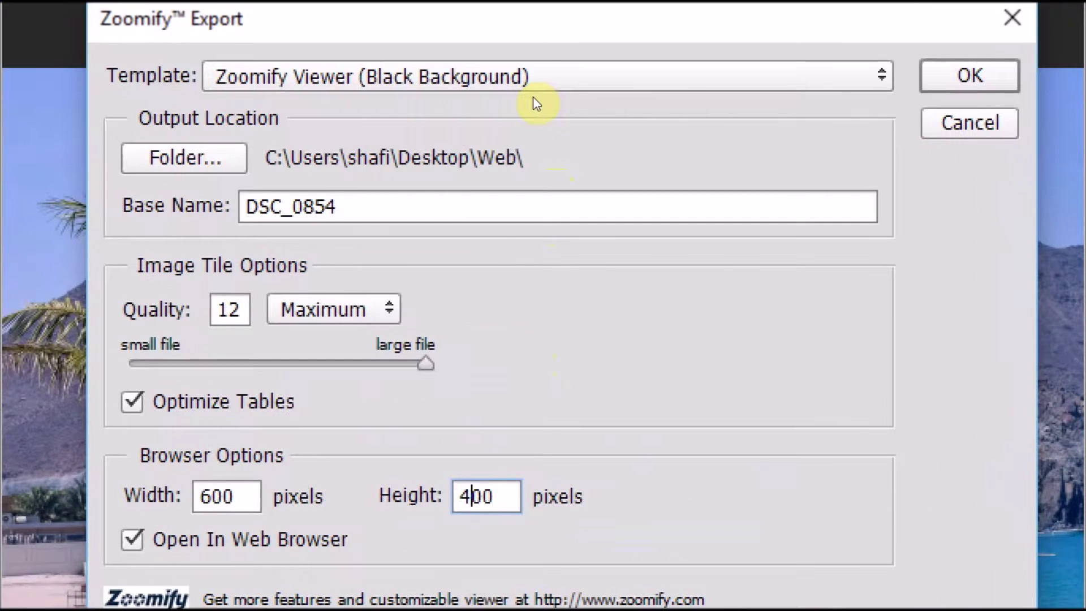
- Name the export 'test' and run it
left_click(437, 203)
key("BackSpace")
key("BackSpace")
key("BackSpace")
key("BackSpace")
key("BackSpace")
key("BackSpace")
type("test")
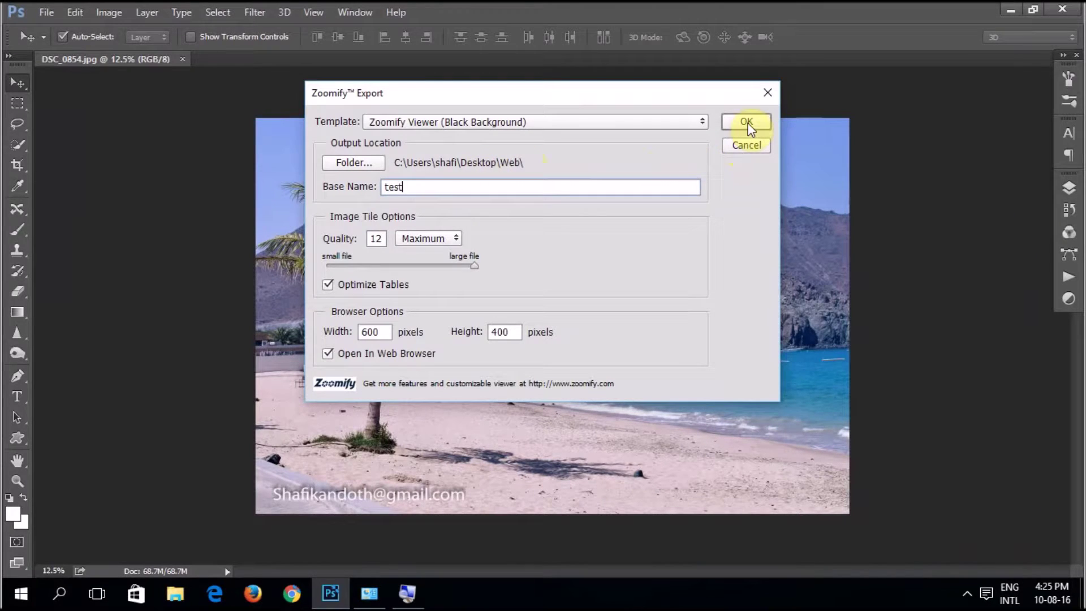
left_click(747, 122)
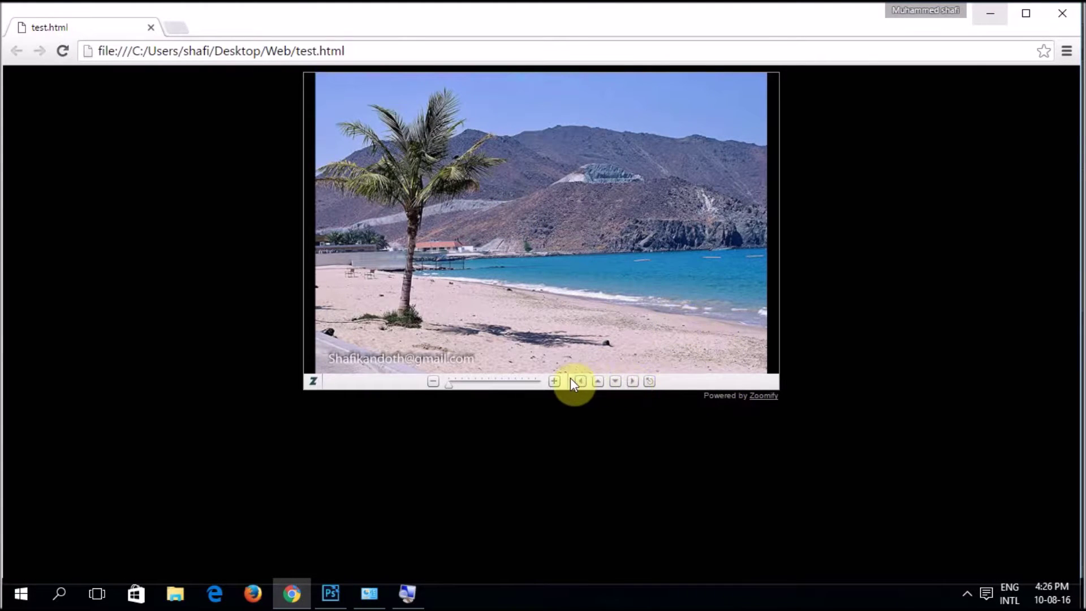
- Zoom into test.html's beach photo, pan across palm, cliffs, sea and shore, then close Chrome
left_click(555, 381)
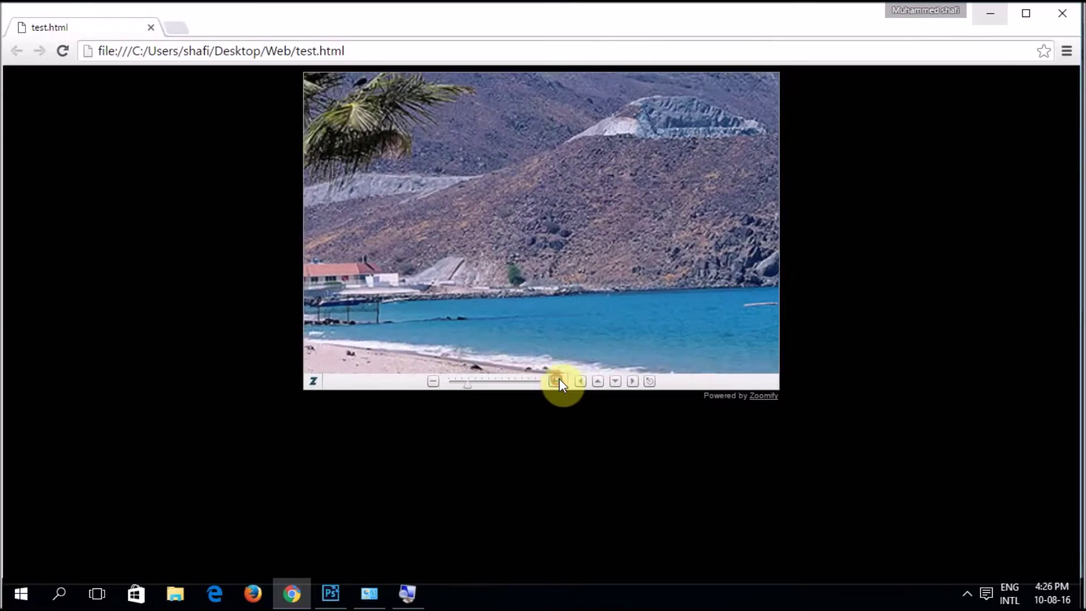
mouse_move(557, 235)
left_mouse_down()
mouse_move(465, 502)
mouse_move(618, 89)
left_mouse_up()
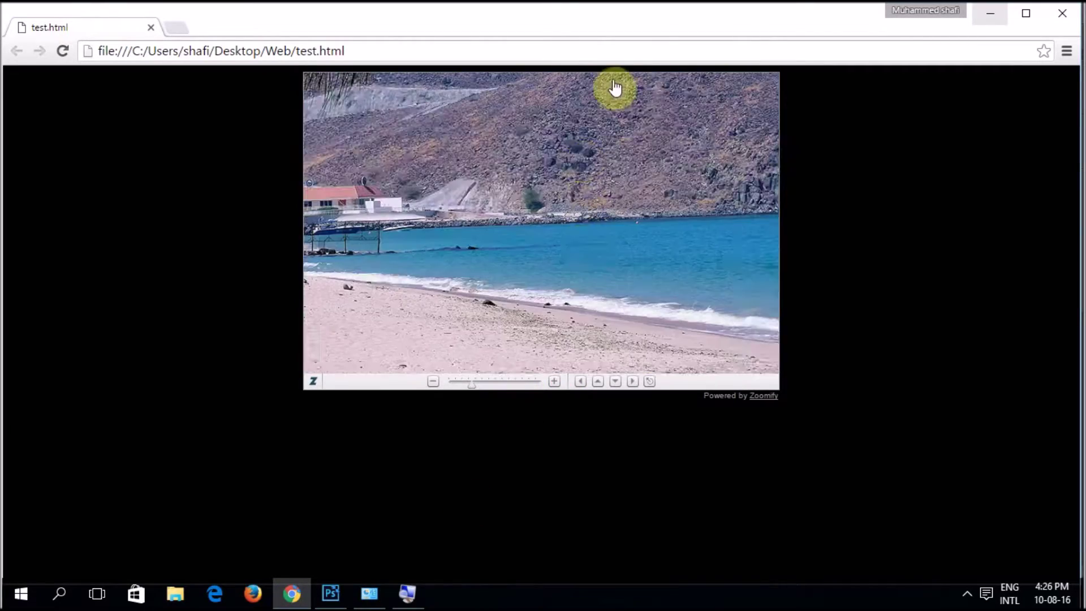
left_click_drag(561, 172, 220, 303)
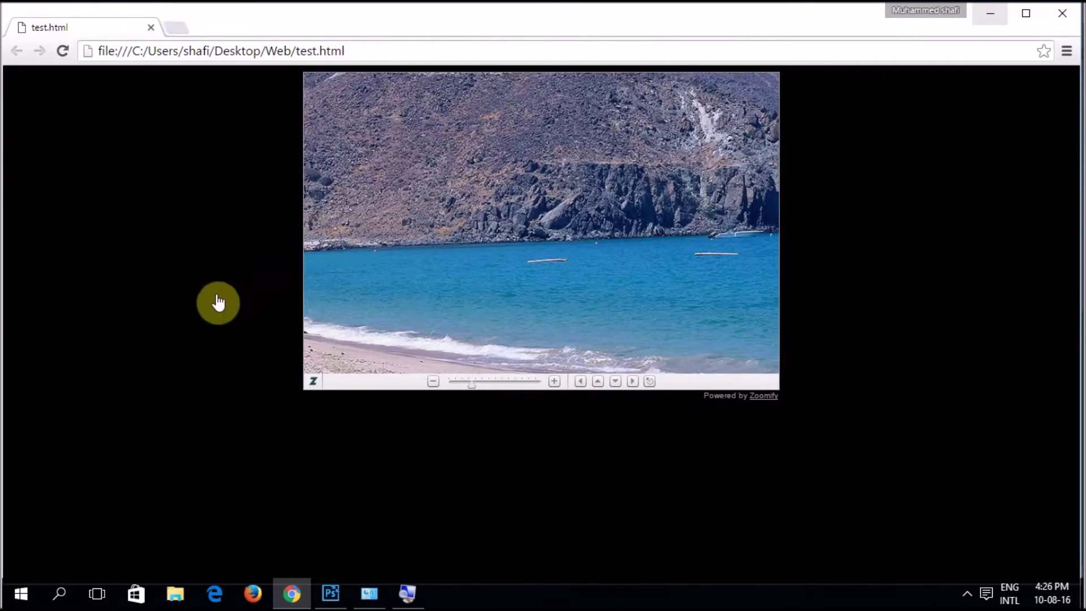
left_click_drag(421, 232, 543, 286)
mouse_move(431, 138)
left_mouse_down()
mouse_move(518, 335)
mouse_move(599, 202)
mouse_move(429, 195)
left_mouse_up()
mouse_move(589, 236)
left_mouse_down()
mouse_move(429, 175)
mouse_move(277, 184)
left_mouse_up()
mouse_move(533, 226)
left_mouse_down()
mouse_move(491, 100)
mouse_move(457, 266)
left_mouse_up()
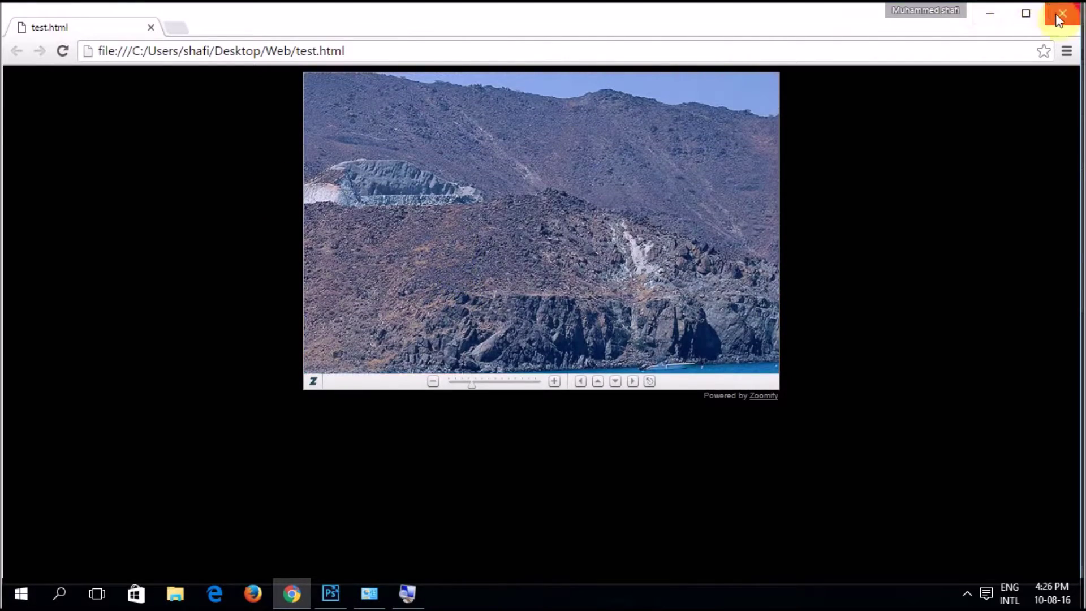
left_click(1061, 13)
- Check the Desktop Web folder holds TEST, test and zoomifyViewer, then return to Photoshop
left_click(1011, 10)
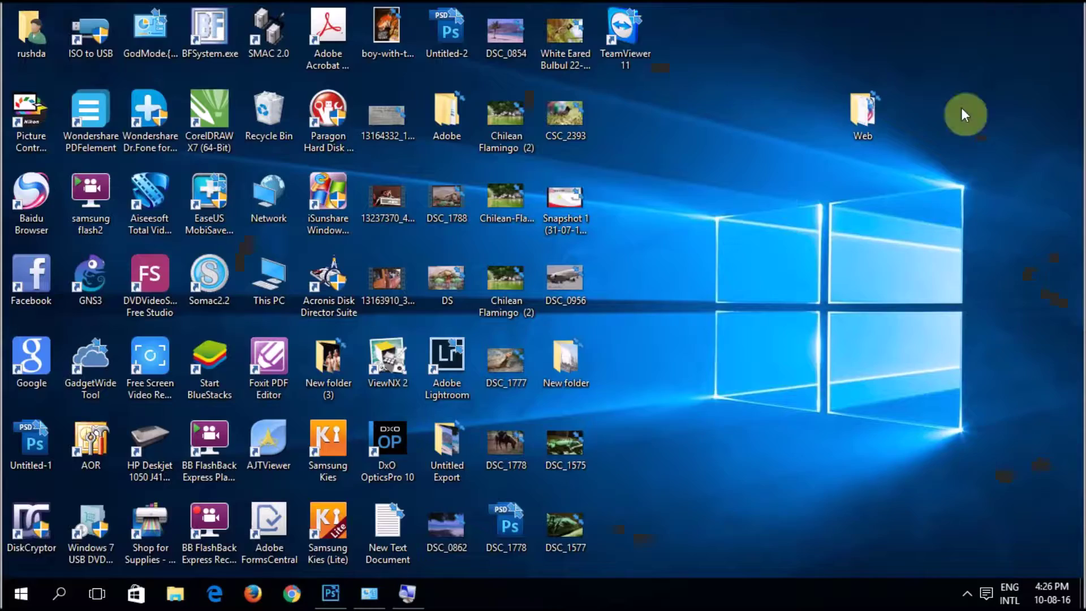
double_click(862, 119)
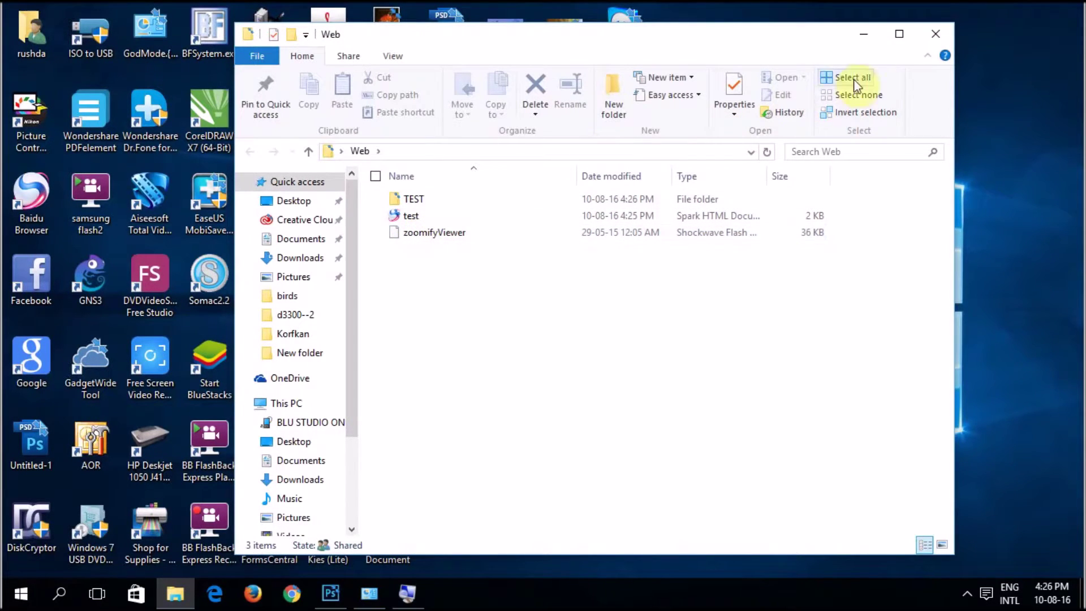
left_click(862, 40)
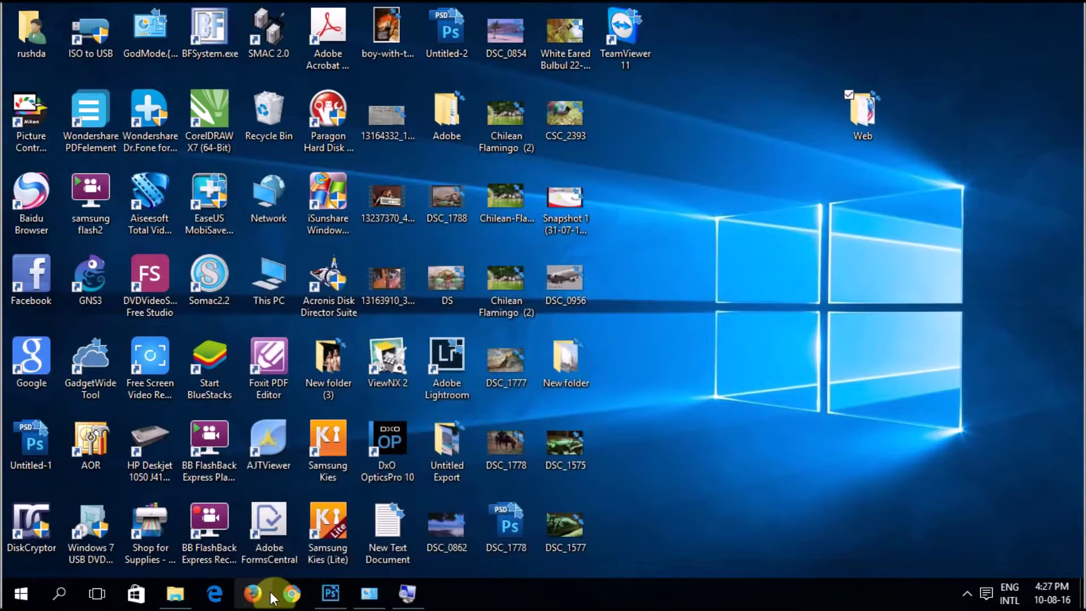
left_click(331, 593)
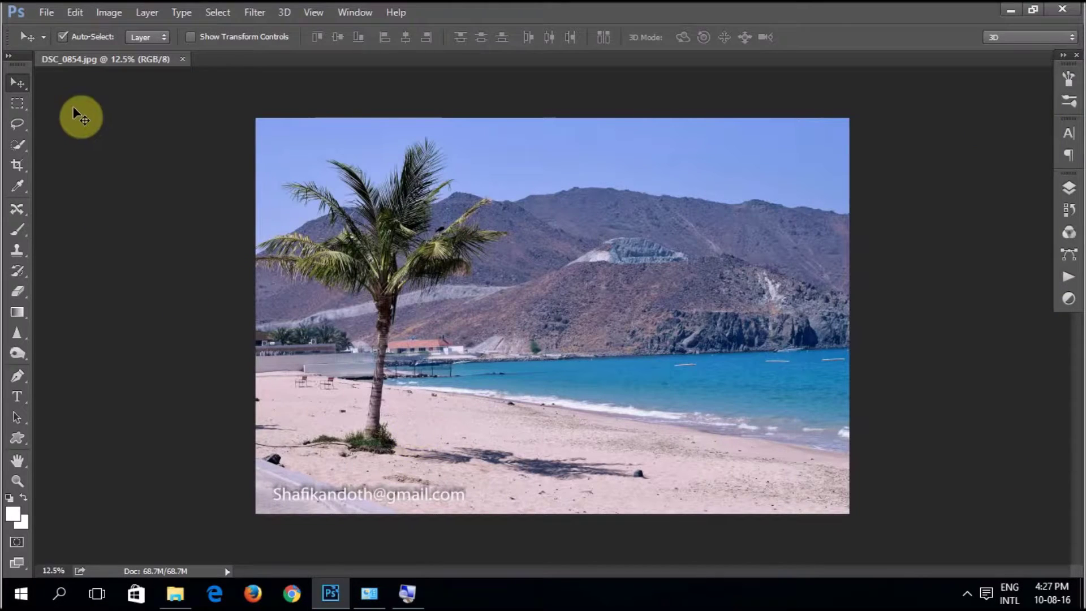
- Reopen Zoomify export and choose the Zoomify Viewer with Navigator (Black Background) template
left_click(46, 13)
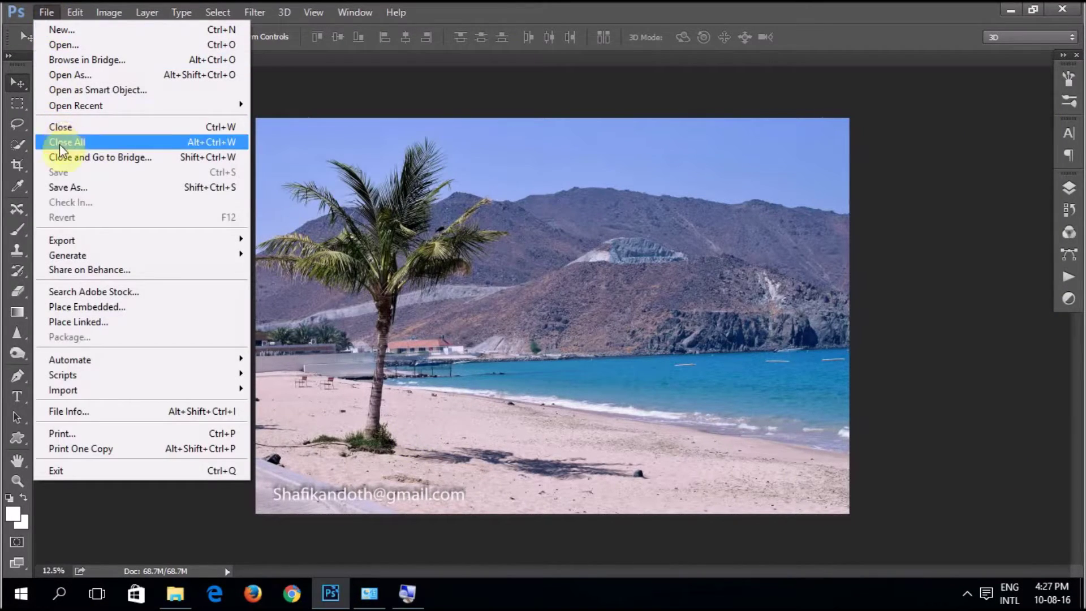
mouse_move(127, 240)
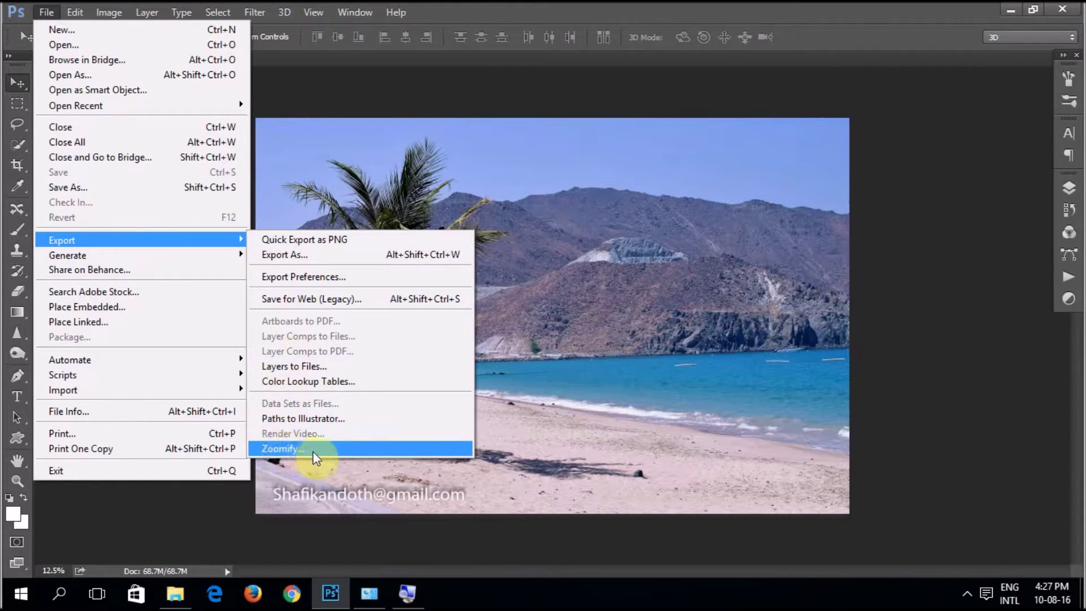
left_click(324, 452)
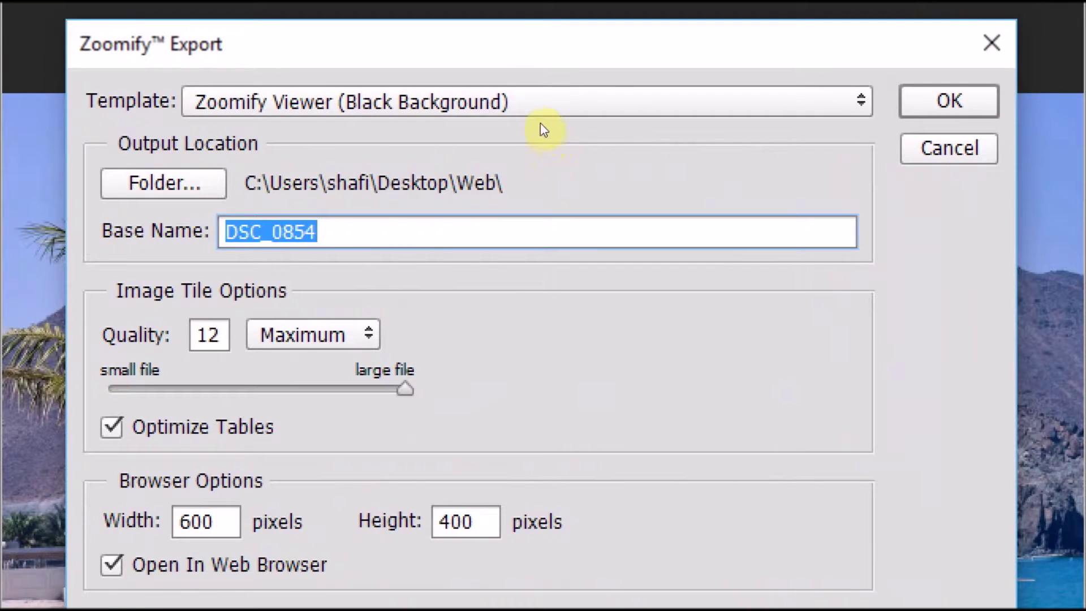
left_click(539, 119)
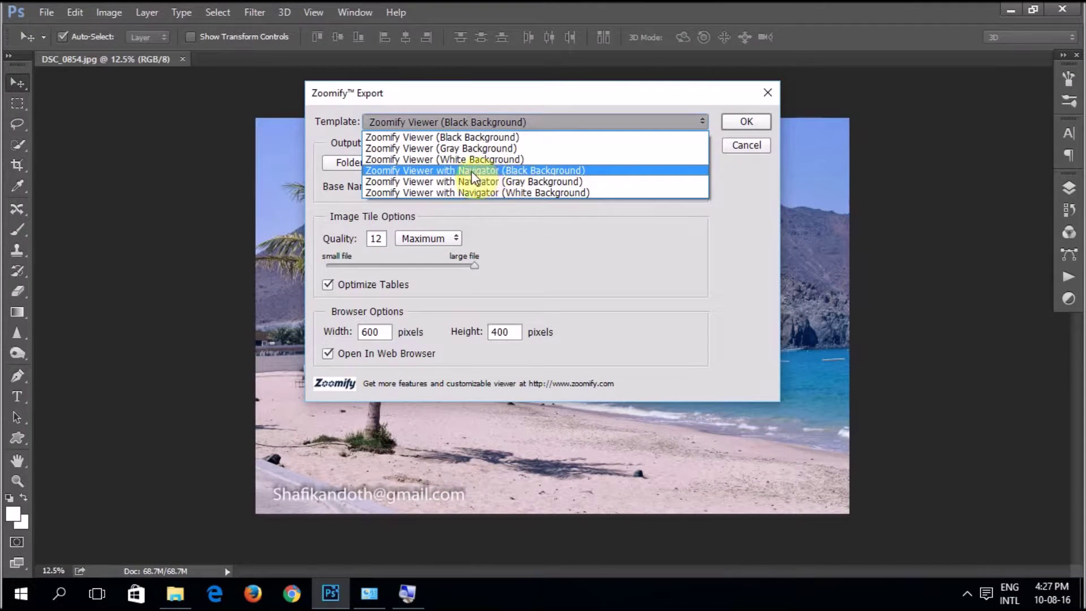
left_click(493, 169)
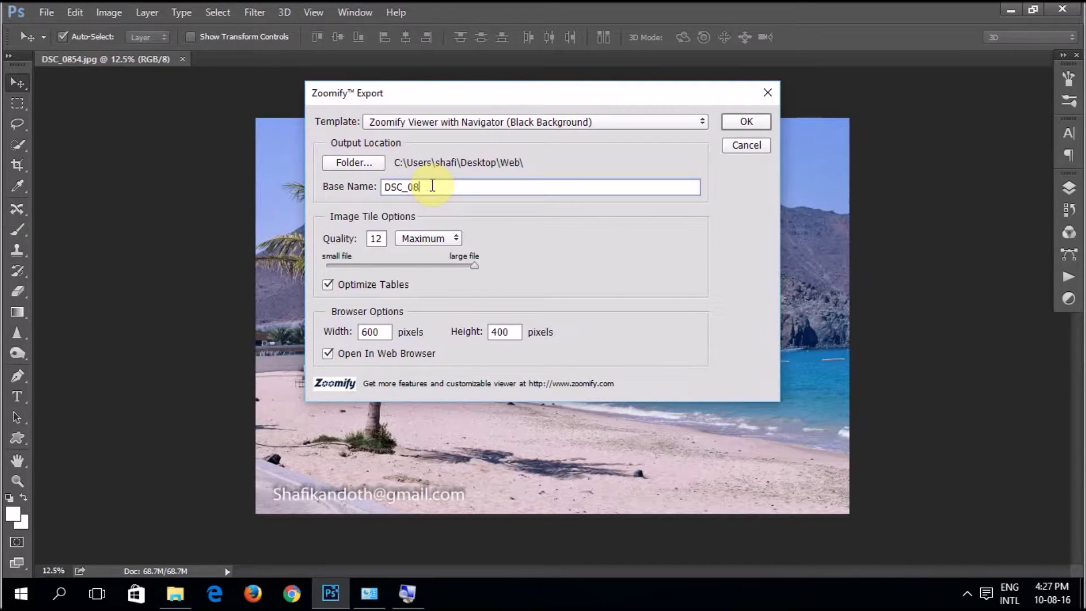
- Set base name test, width 800 and height 600, and run the navigator export
type("test")
left_click(369, 332)
type("8")
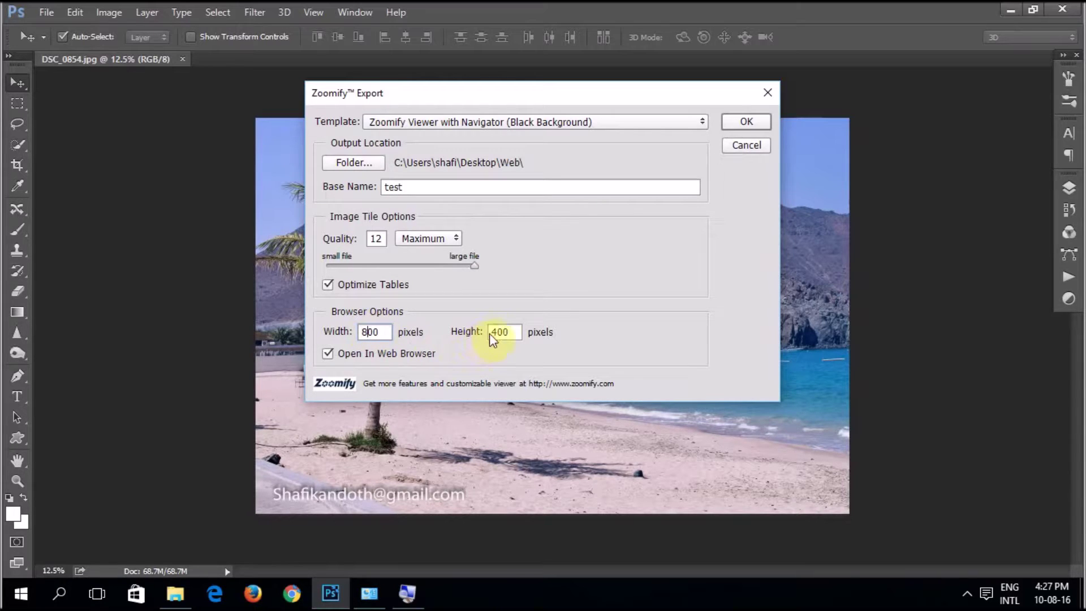
double_click(498, 332)
type("6")
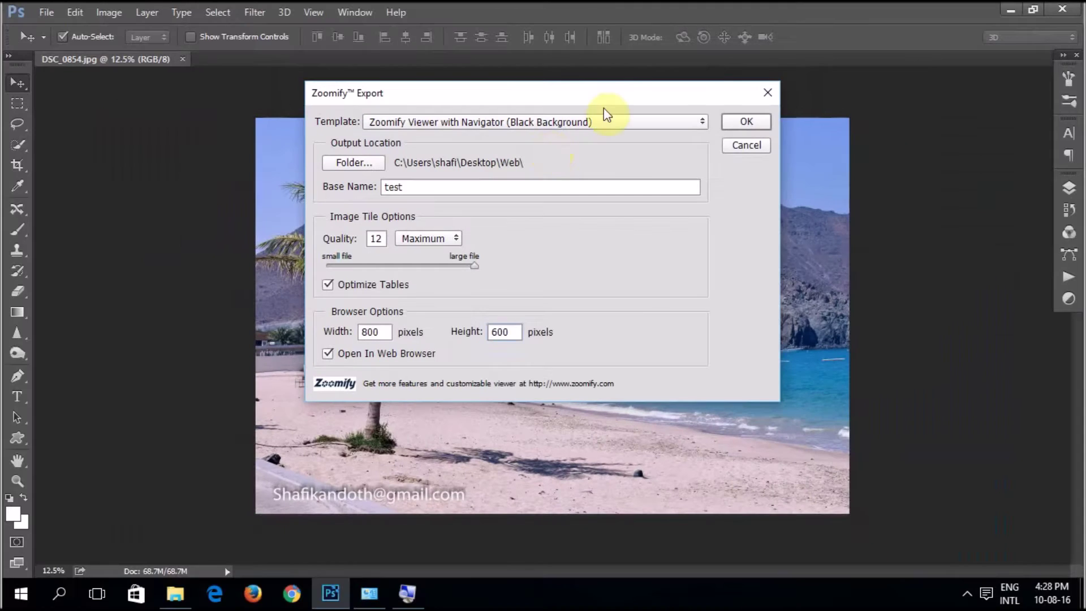
left_click(745, 122)
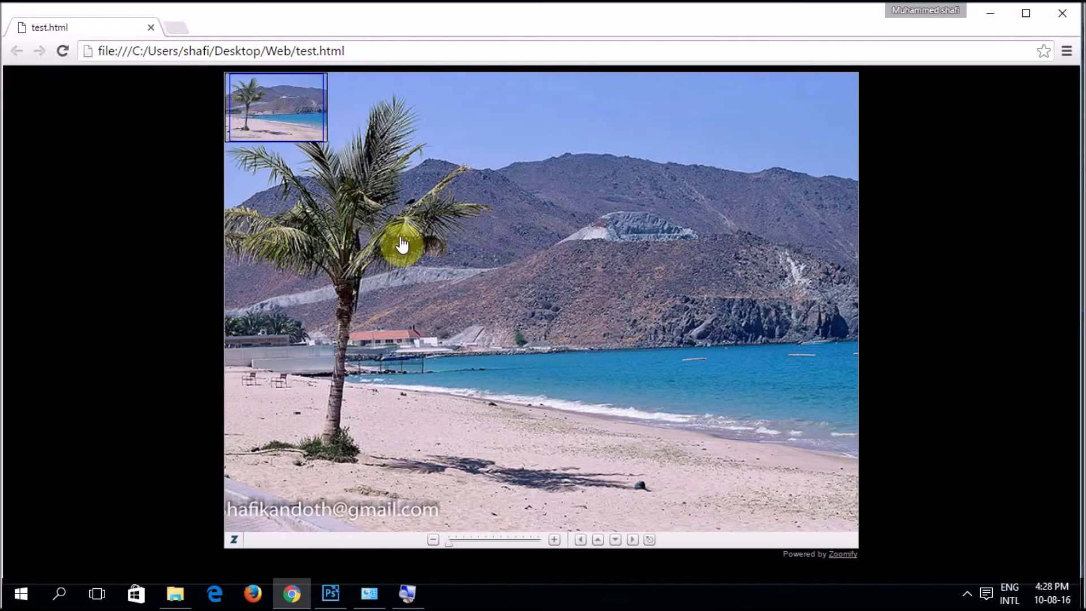
- Zoom the navigator viewer, pan toward the palm, sky and mountains, then close Chrome
left_click(554, 541)
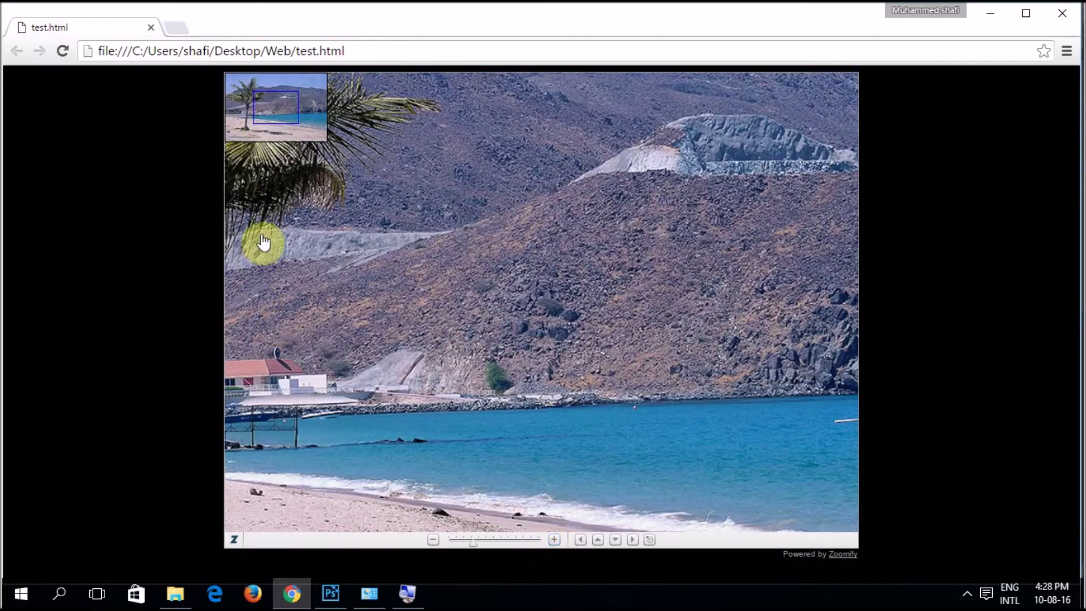
mouse_move(263, 242)
left_mouse_down()
mouse_move(300, 332)
mouse_move(289, 319)
left_mouse_up()
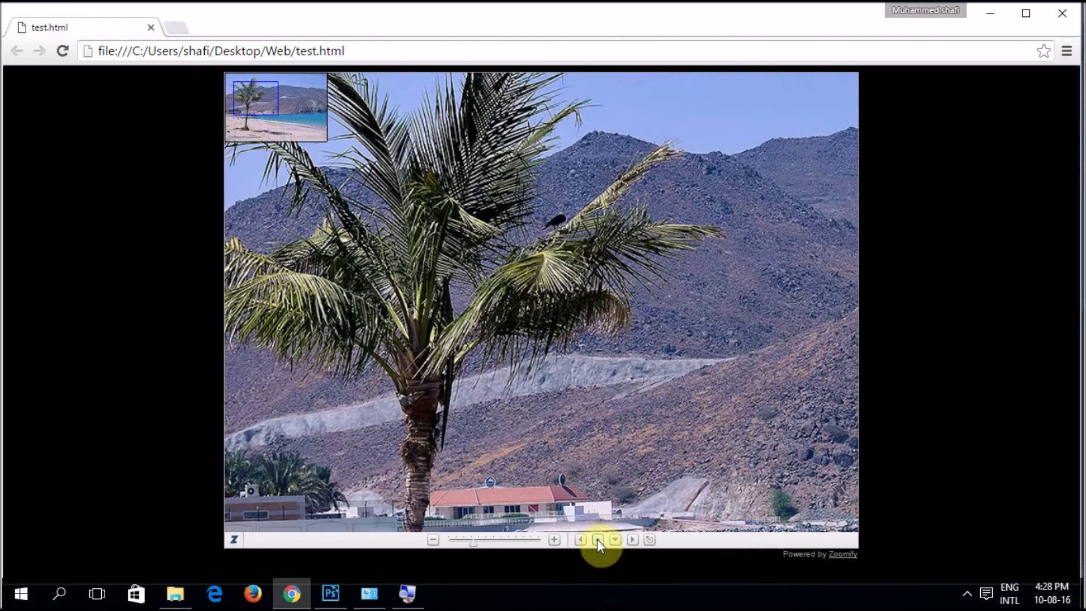
left_click(598, 539)
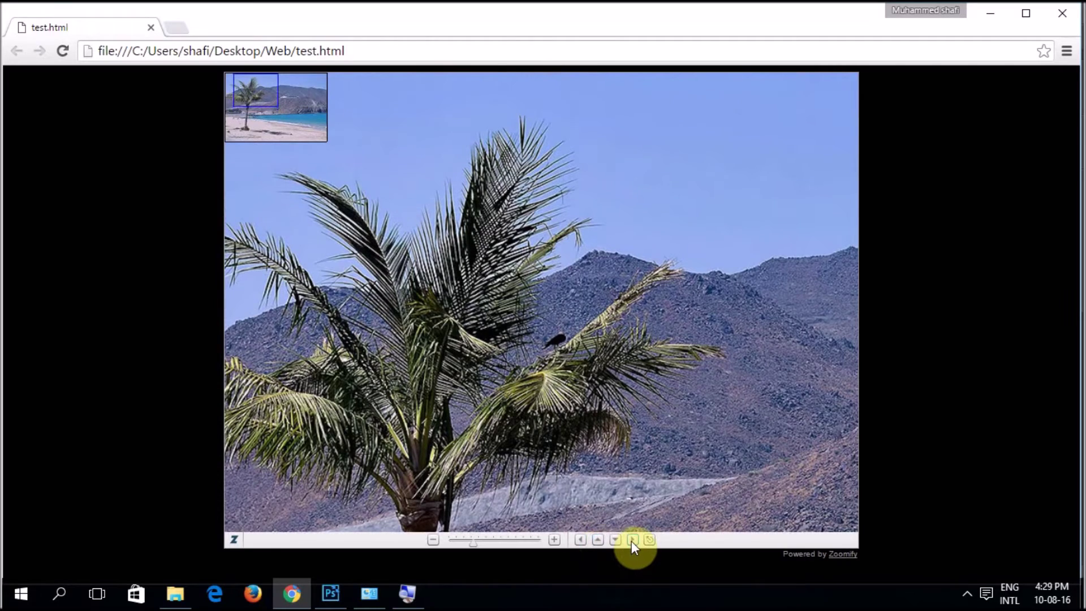
left_click(632, 541)
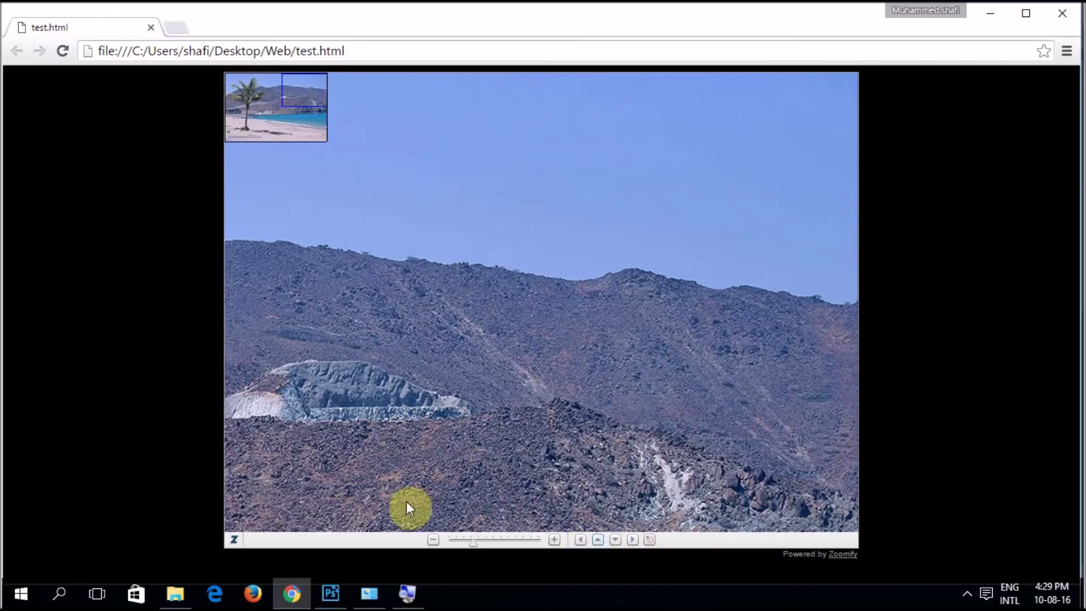
left_click(1070, 16)
left_click(175, 593)
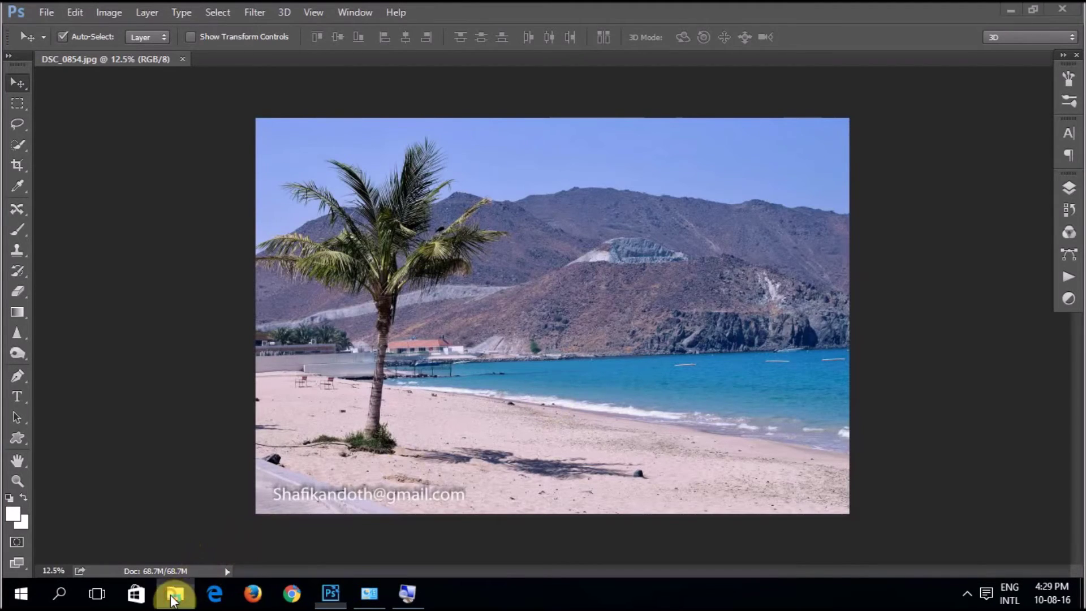
- Reopen test.html in Chrome, shift the beach photo view, then close the browser
double_click(412, 221)
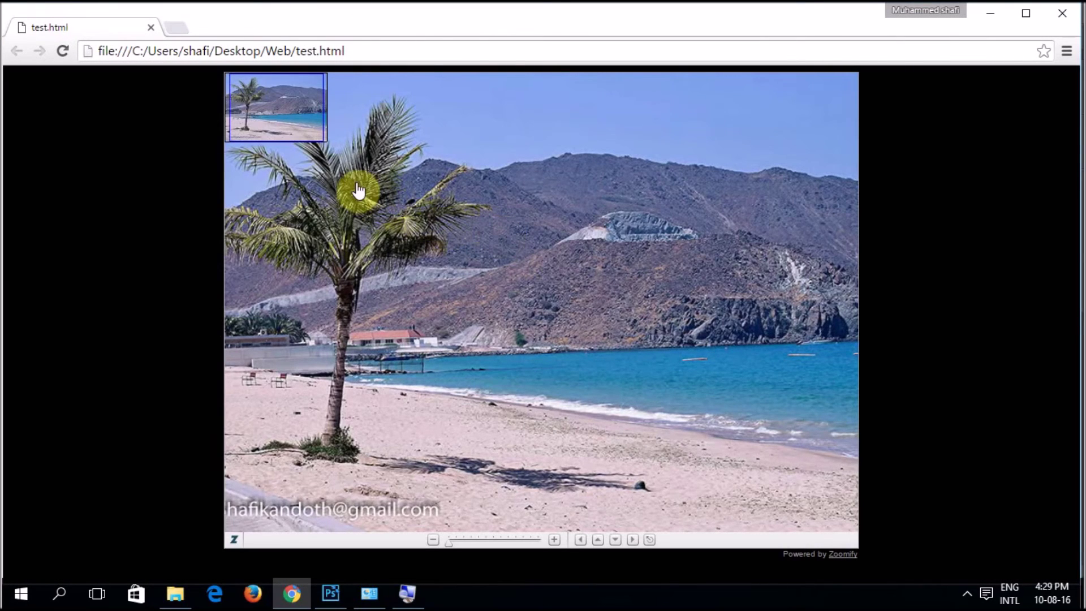
left_click(305, 119)
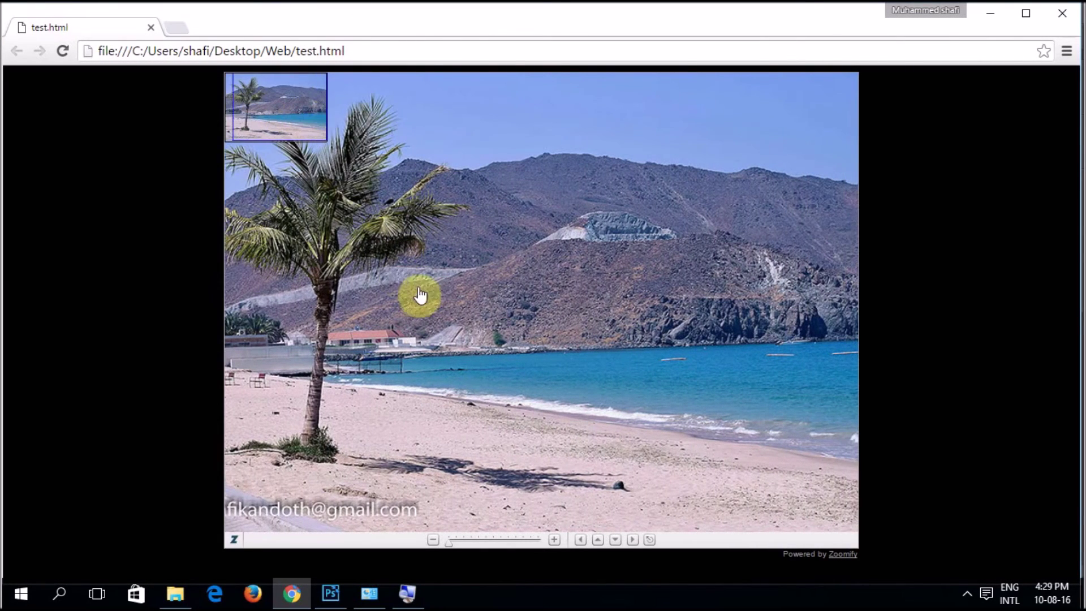
left_click(1064, 15)
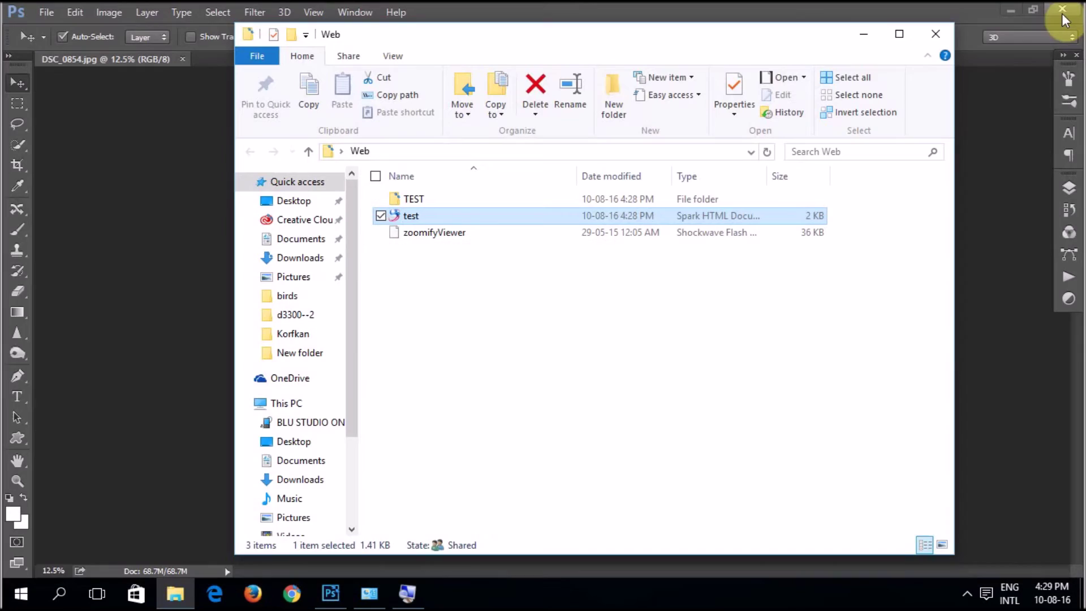